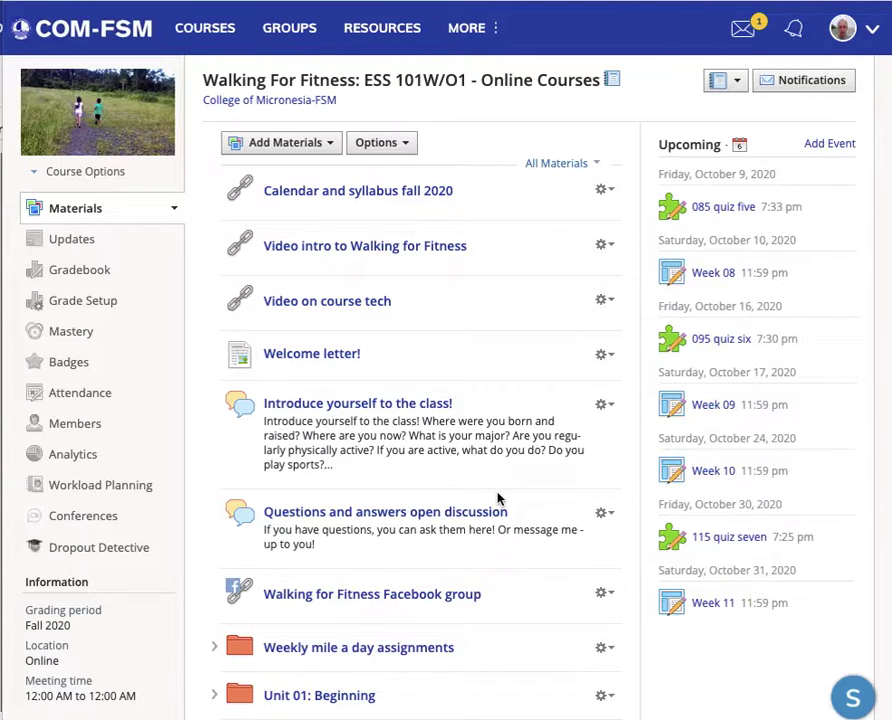
# Start a new assignment from the course's Add Materials menu.
pyautogui.scroll(-3, 498, 498)
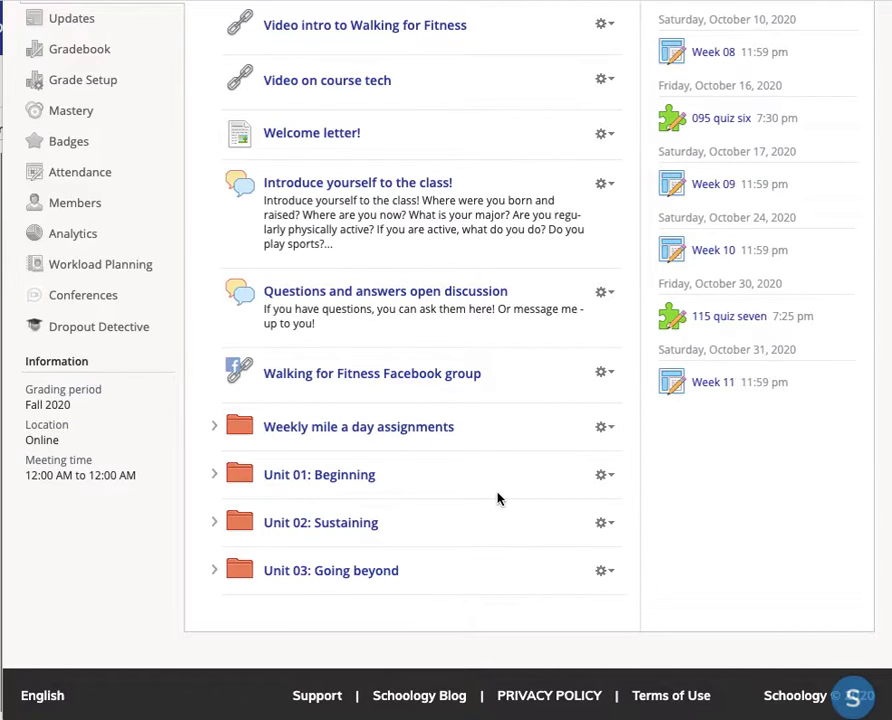
pyautogui.scroll(2, 498, 498)
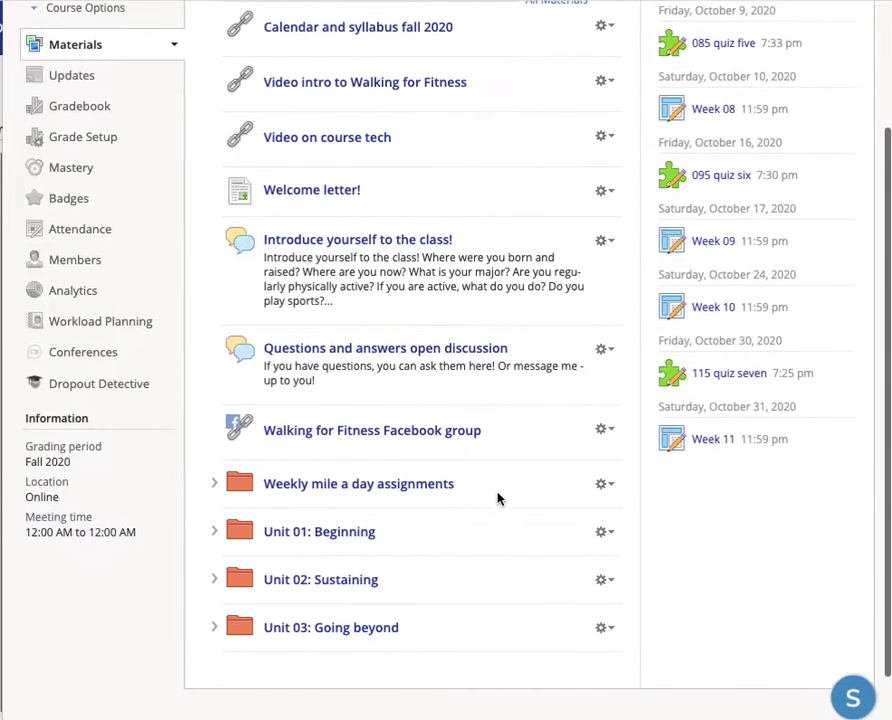
pyautogui.scroll(2, 498, 498)
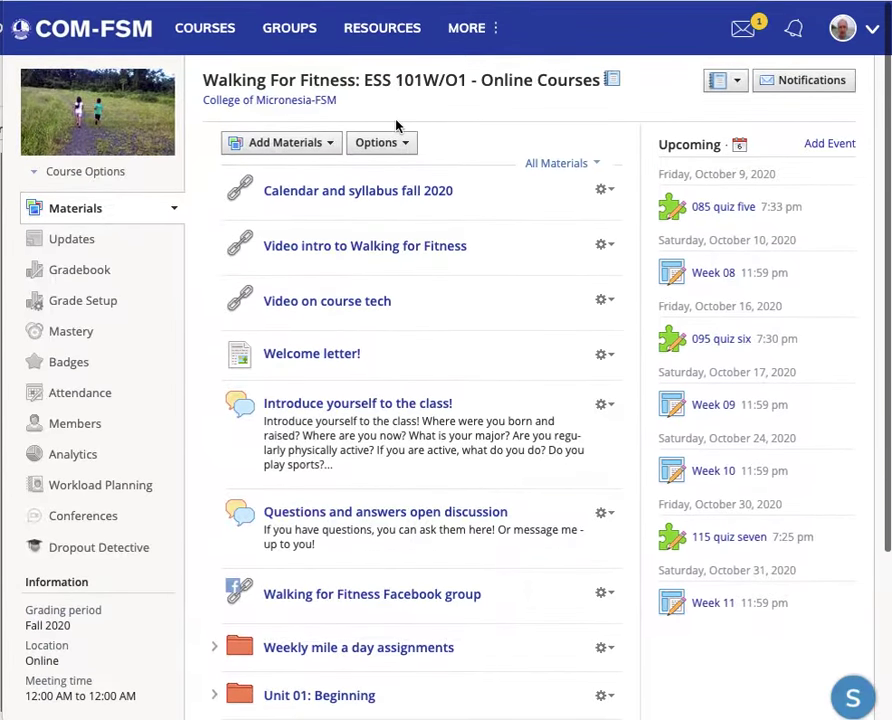
pyautogui.click(312, 144)
pyautogui.click(308, 205)
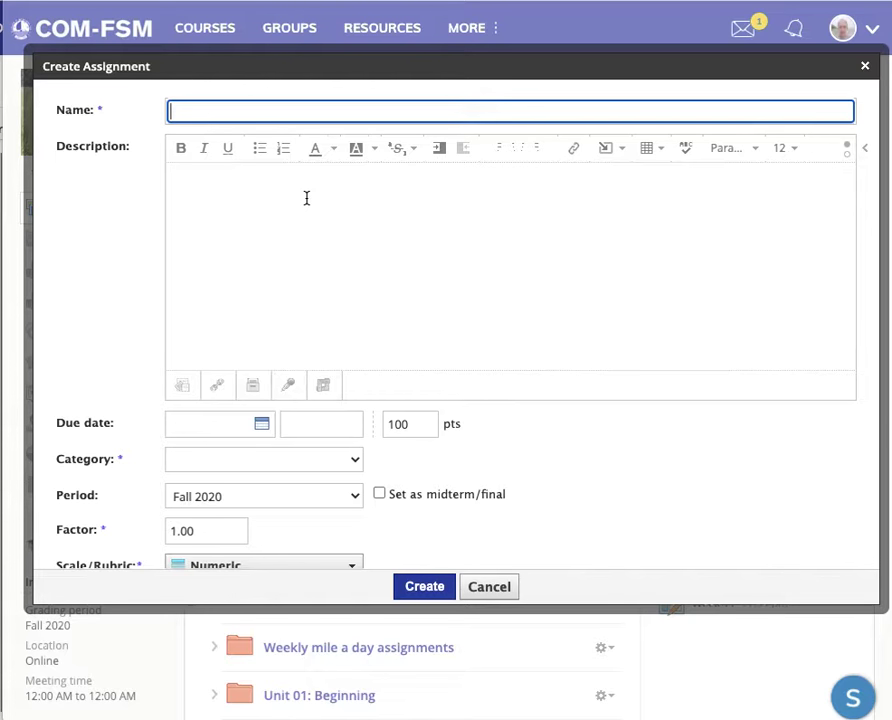
# Name it 'YouTube demonstration assignment' with the description 'Description'.
pyautogui.write('Yu')
pyautogui.press('BackSpace')
pyautogui.write('ouTue')
pyautogui.press('BackSpace')
pyautogui.write('be demo')
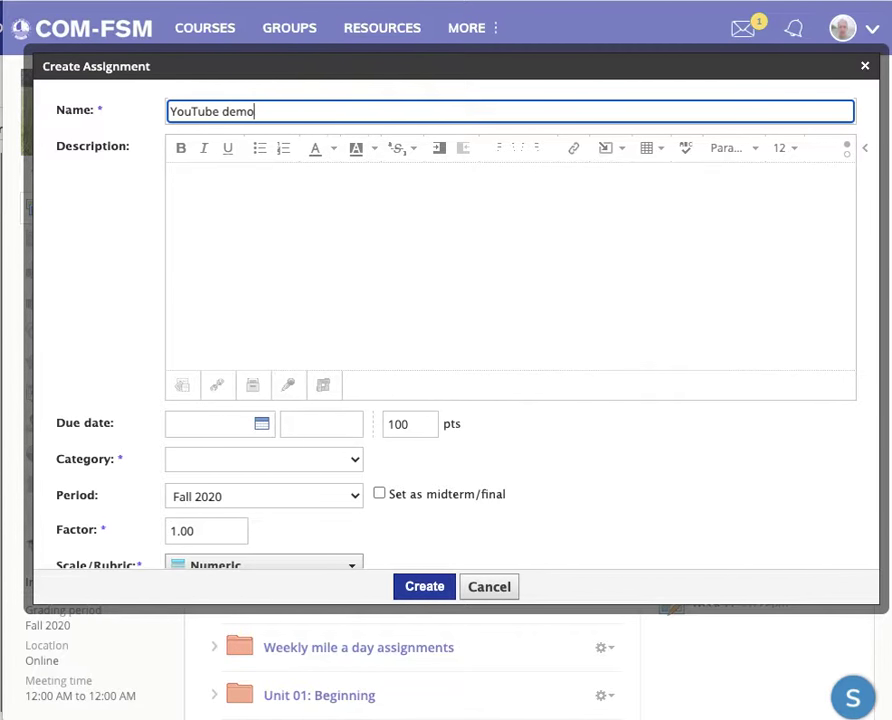
pyautogui.write('nstration')
pyautogui.write(' assignment')
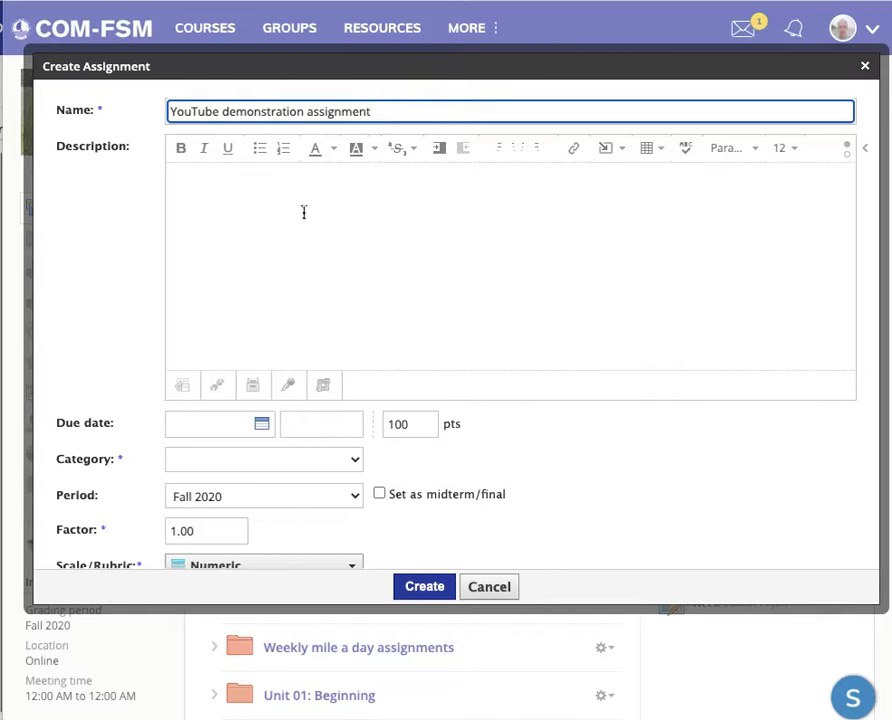
pyautogui.click(296, 224)
pyautogui.write('Descr')
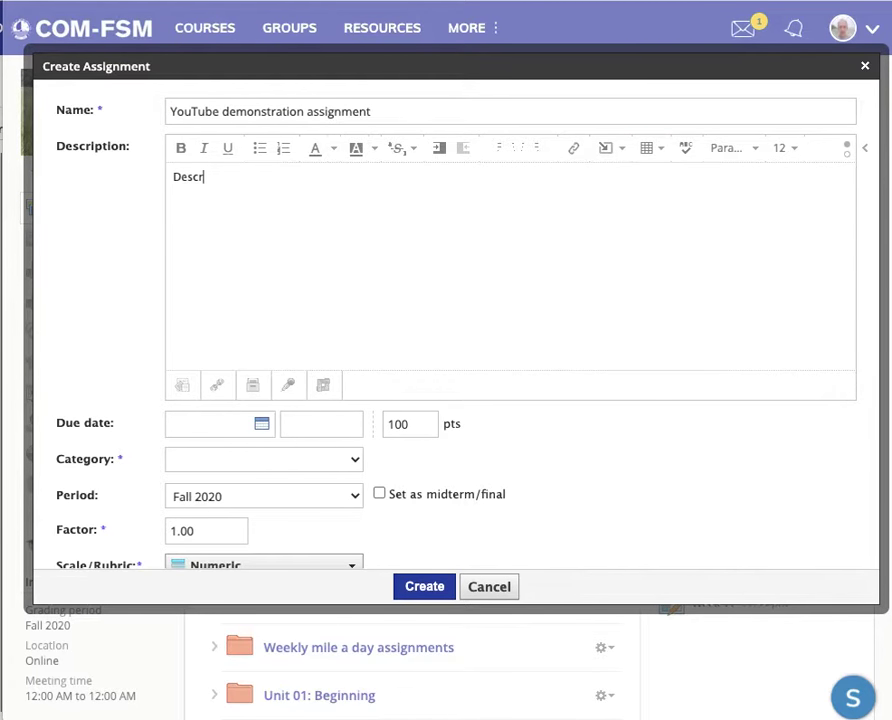
pyautogui.write('iption')
# Set the due date to November 6, 2020 at 06:00PM.
pyautogui.click(261, 424)
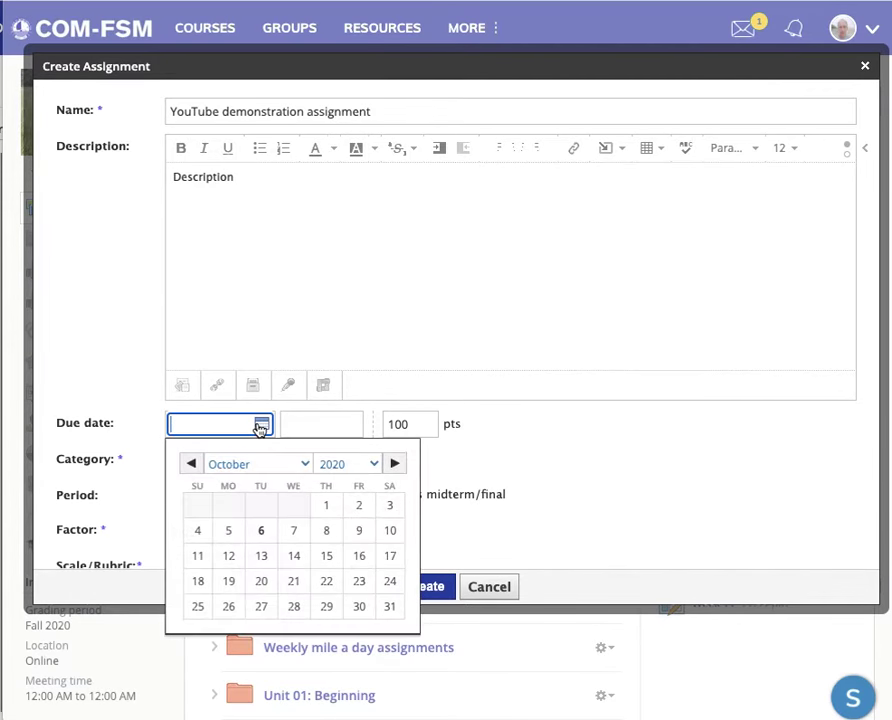
pyautogui.click(396, 464)
pyautogui.click(355, 505)
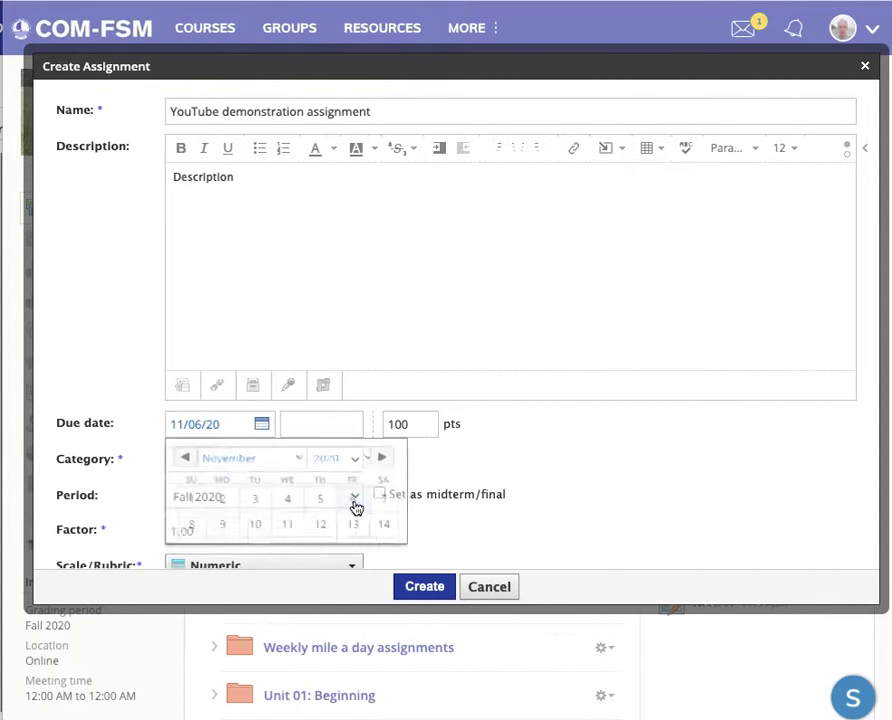
pyautogui.click(295, 428)
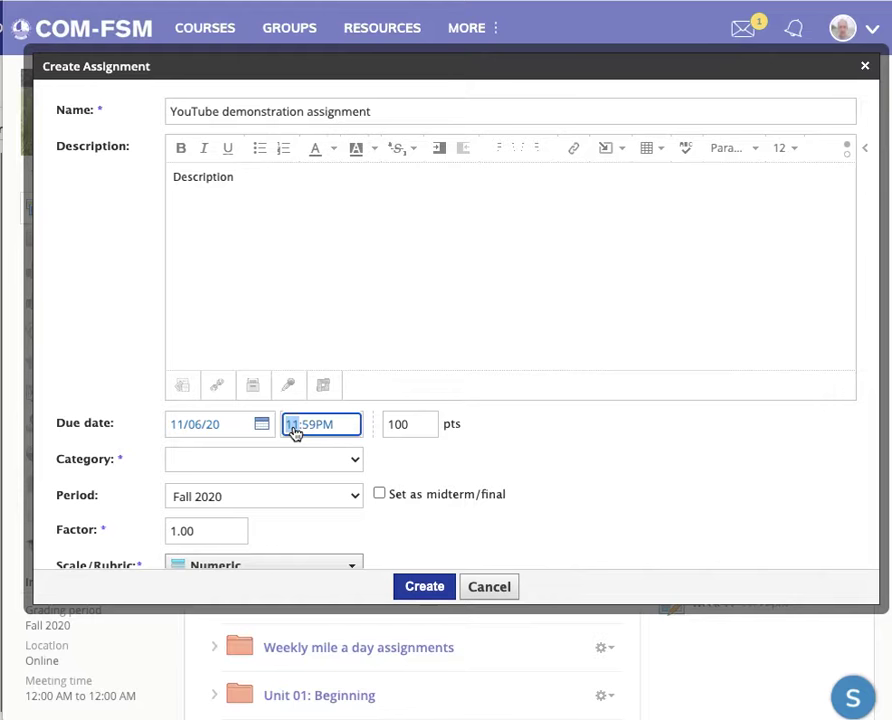
pyautogui.write('06')
pyautogui.click(314, 430)
pyautogui.write('00')
# Change the points to 10 and choose the Mileage category.
pyautogui.click(398, 424)
pyautogui.press('BackSpace')
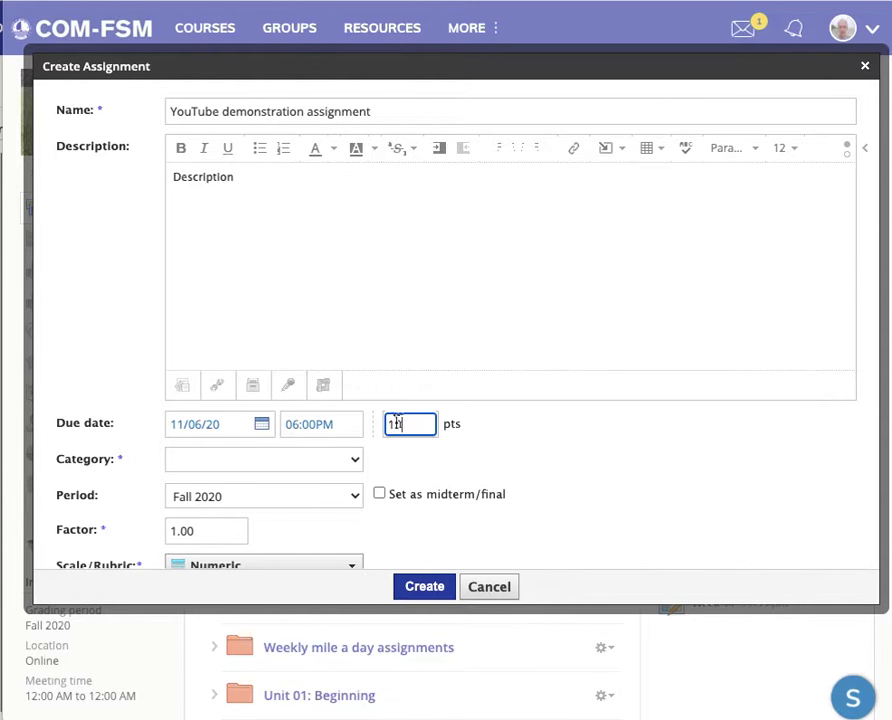
pyautogui.click(350, 462)
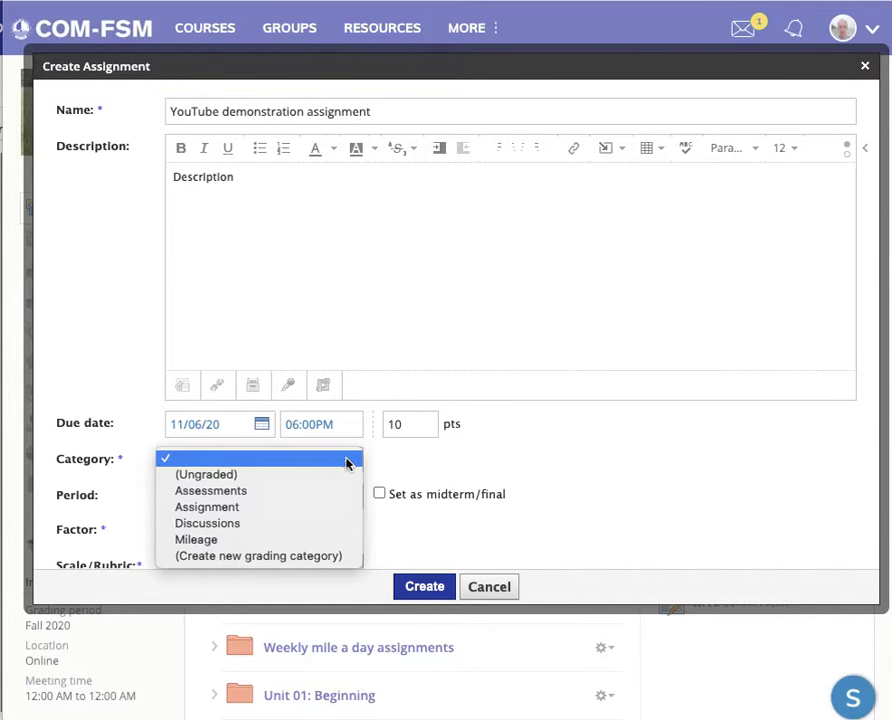
pyautogui.click(240, 539)
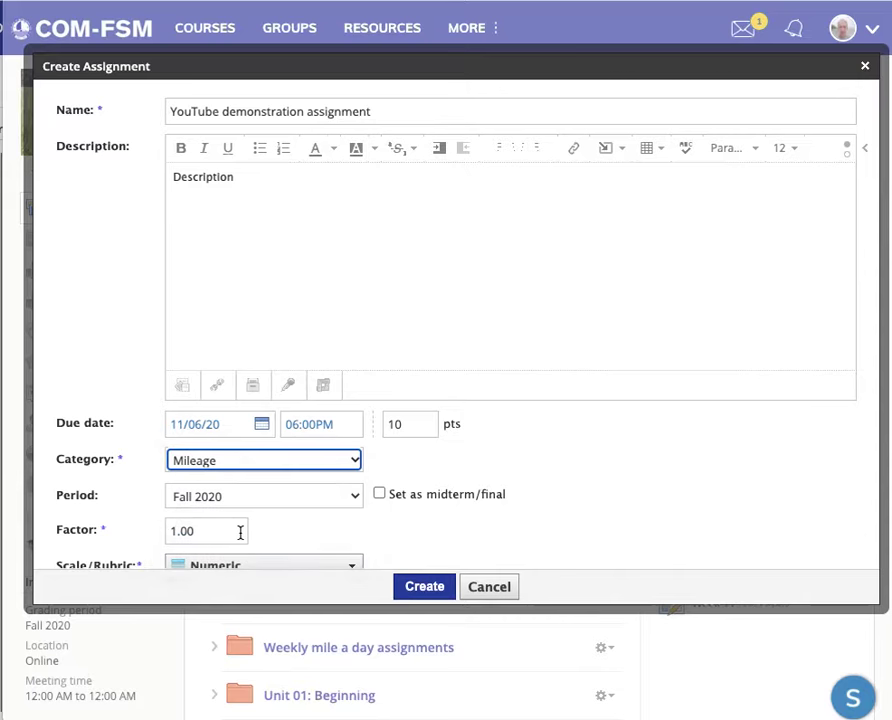
# Set Options to Submissions Disabled and create the YouTube demonstration assignment.
pyautogui.scroll(-1, 240, 539)
pyautogui.scroll(-2, 240, 539)
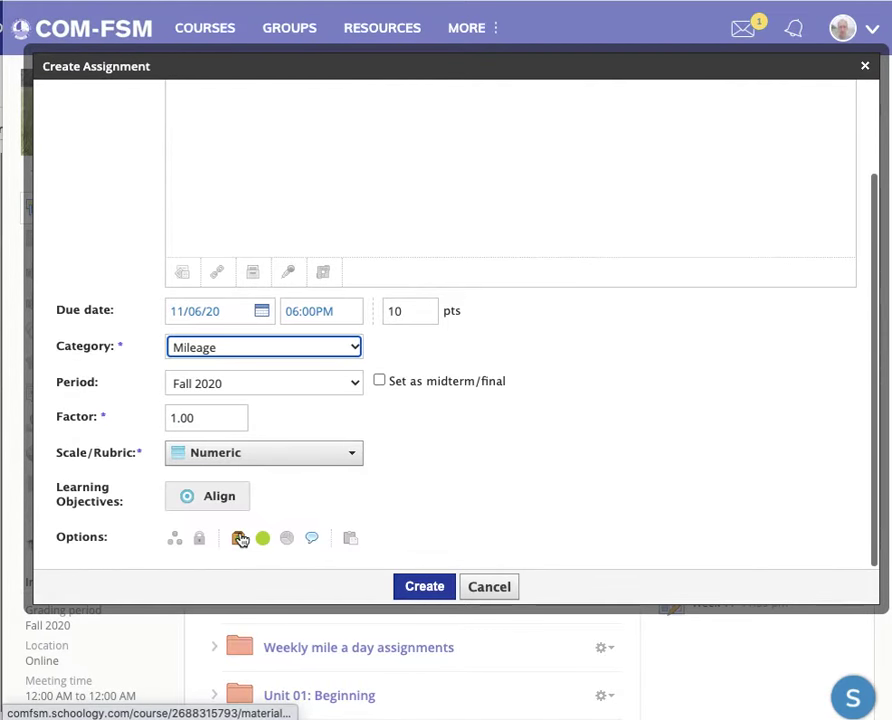
pyautogui.click(240, 540)
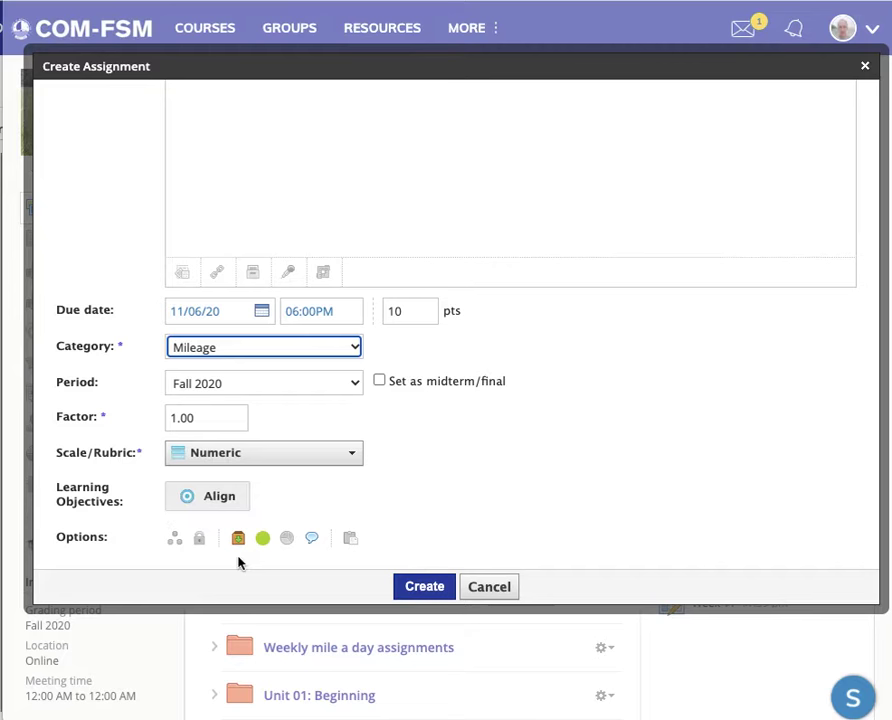
pyautogui.click(240, 546)
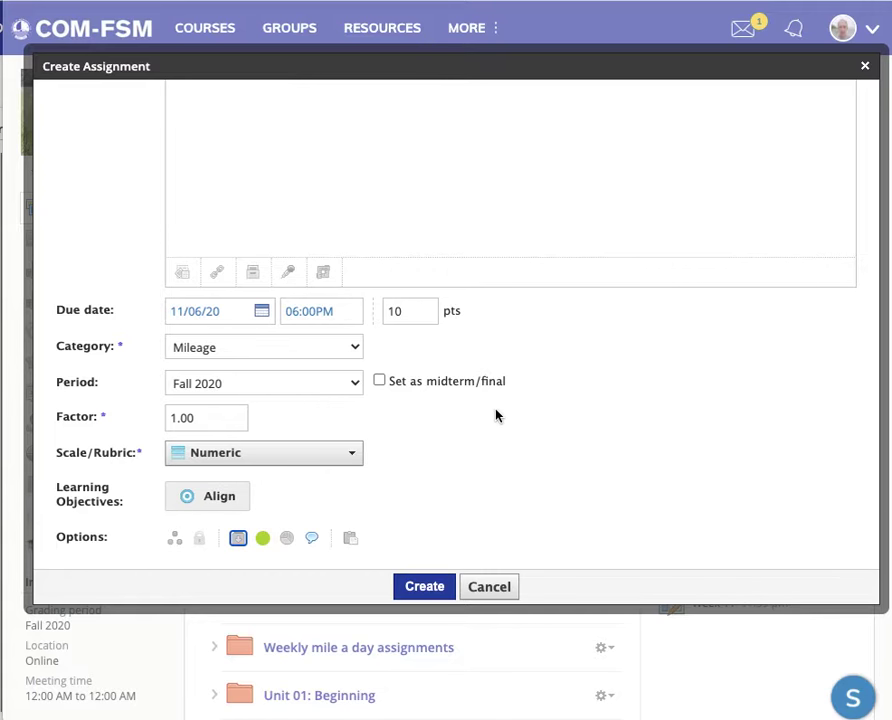
pyautogui.scroll(1, 428, 514)
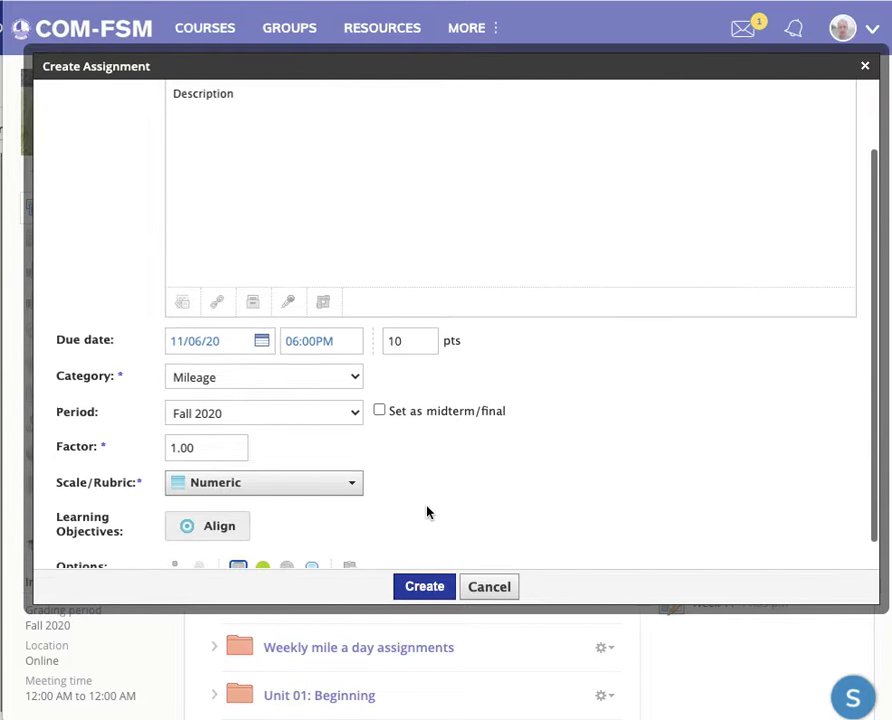
pyautogui.click(424, 587)
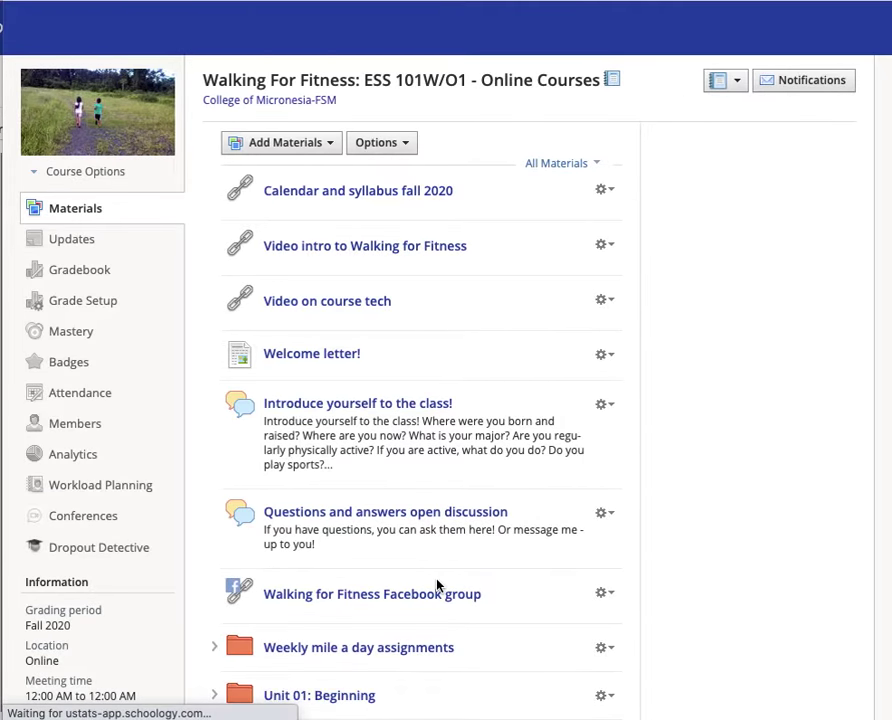
# Find the new assignment at the bottom of the Walking For Fitness materials and click through.
pyautogui.scroll(-5, 437, 585)
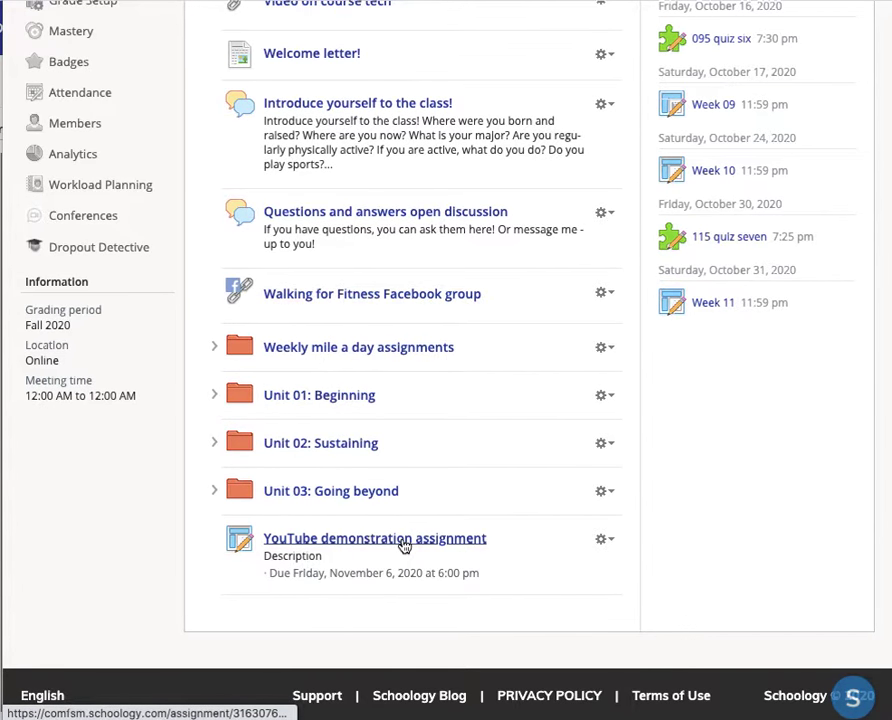
pyautogui.click(404, 546)
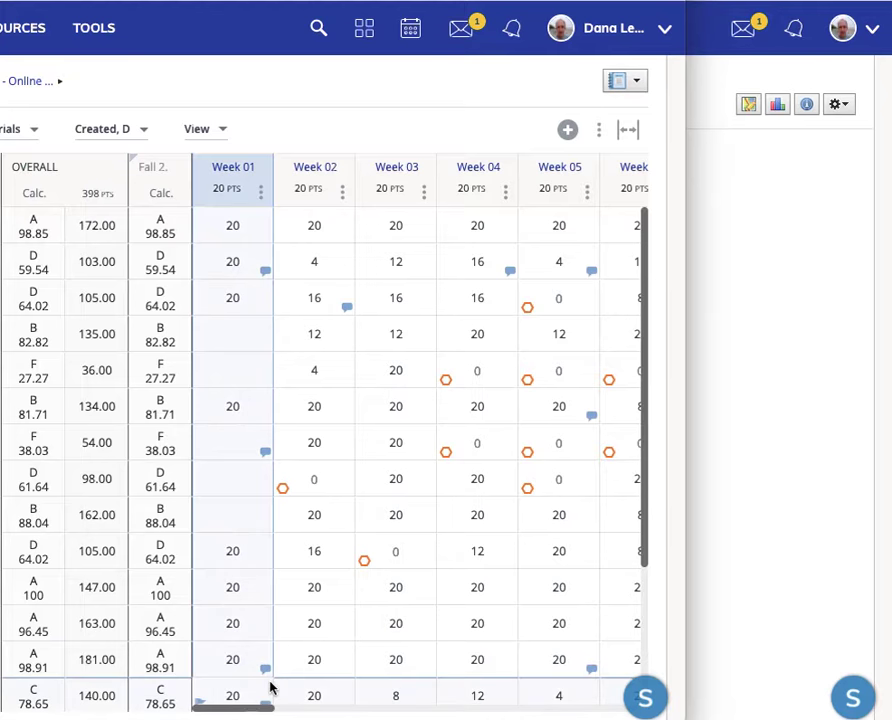
# Scroll the gradebook right until the 10-point YouTube demonstration column appears.
pyautogui.click(570, 709)
pyautogui.click(570, 709)
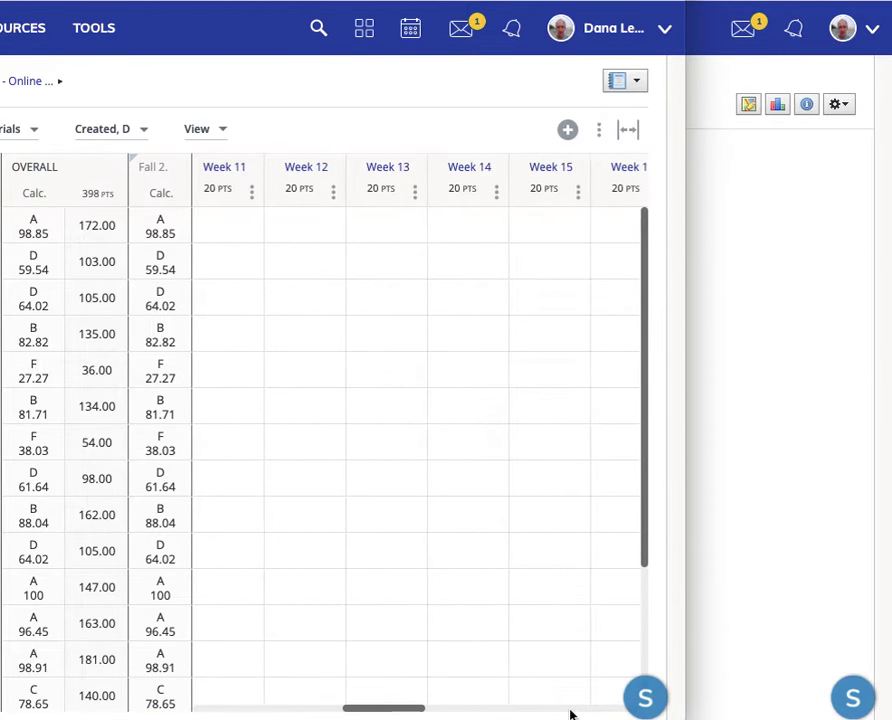
pyautogui.click(570, 709)
pyautogui.click(570, 709)
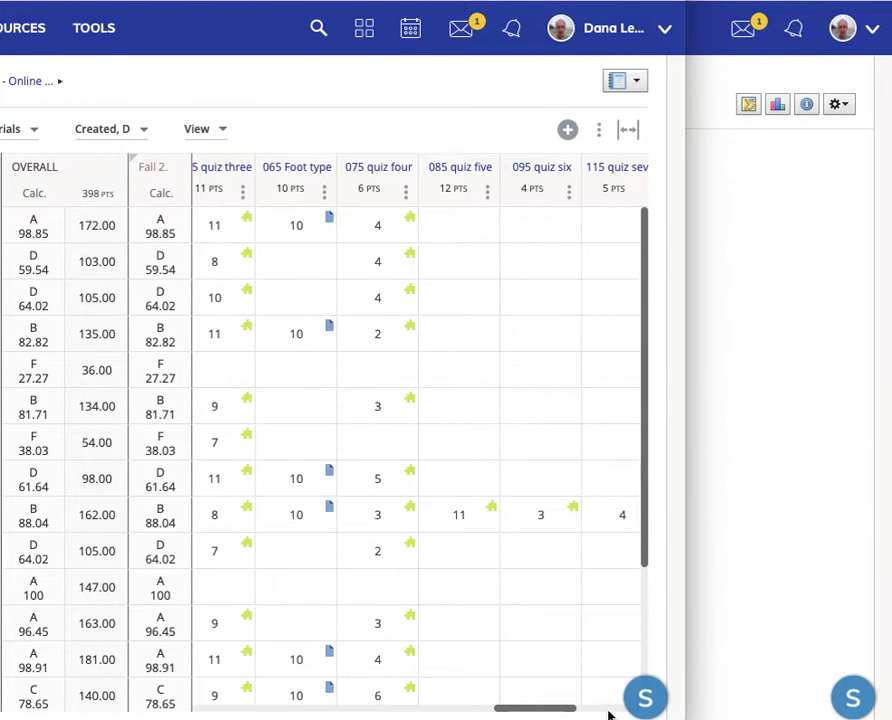
pyautogui.click(608, 710)
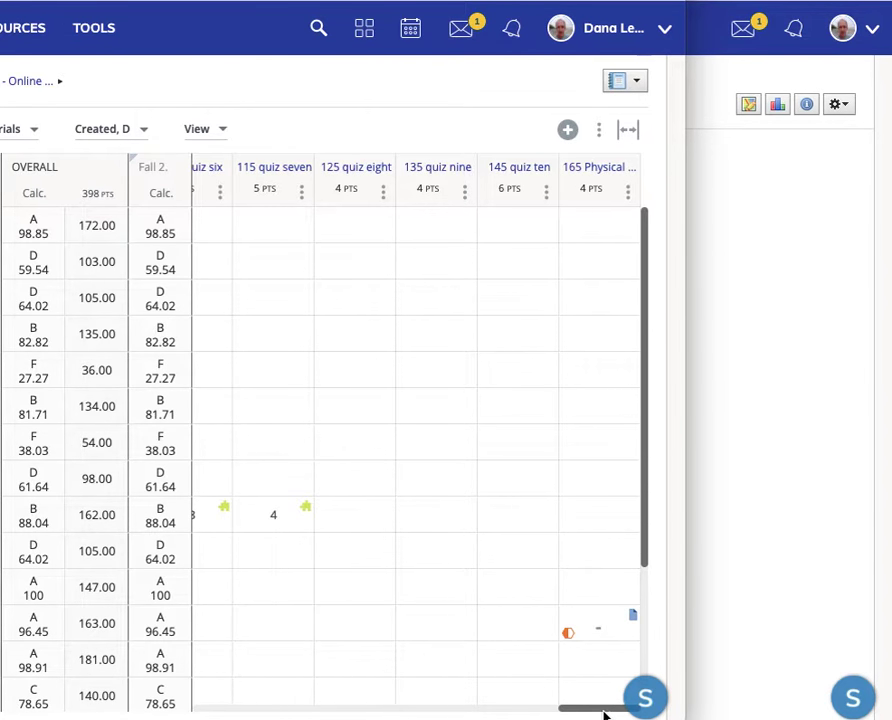
pyautogui.click(604, 703)
pyautogui.moveTo(596, 708)
pyautogui.mouseDown()
pyautogui.moveTo(527, 712)
pyautogui.moveTo(536, 714)
pyautogui.mouseUp()
pyautogui.click(208, 410)
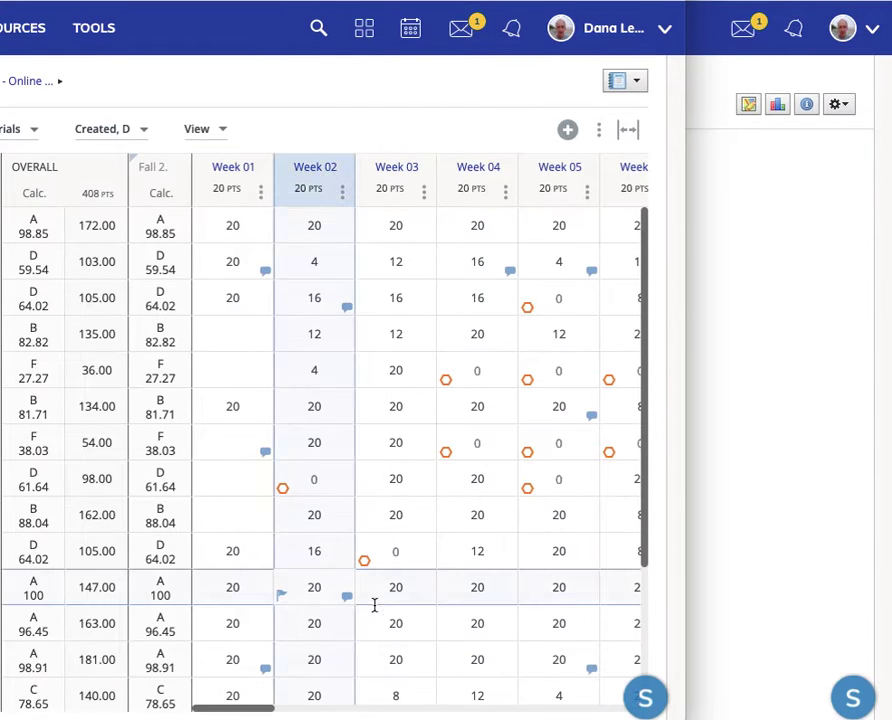
pyautogui.click(607, 710)
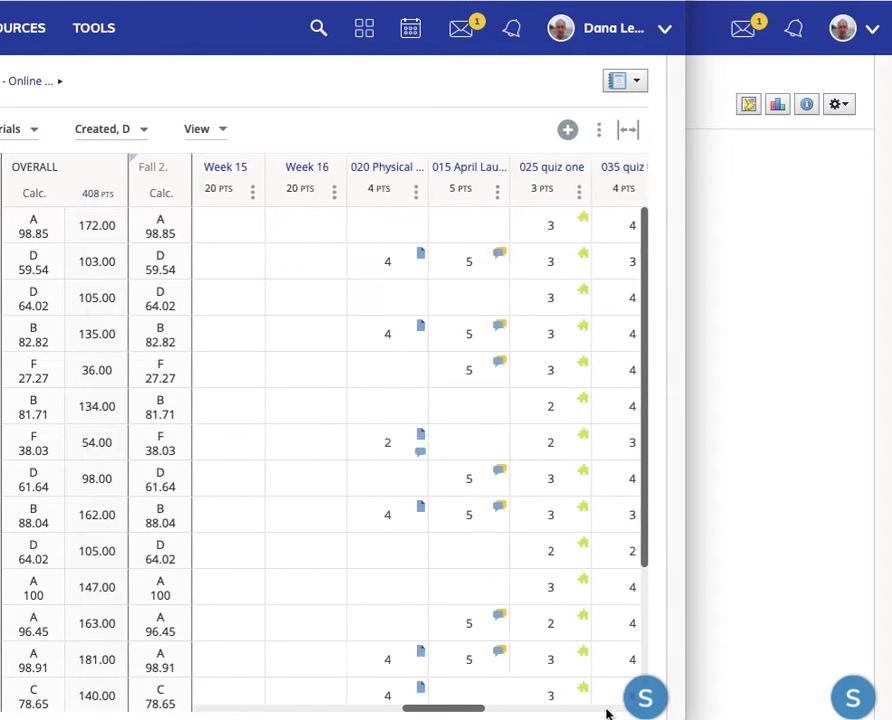
pyautogui.click(607, 710)
pyautogui.click(607, 710)
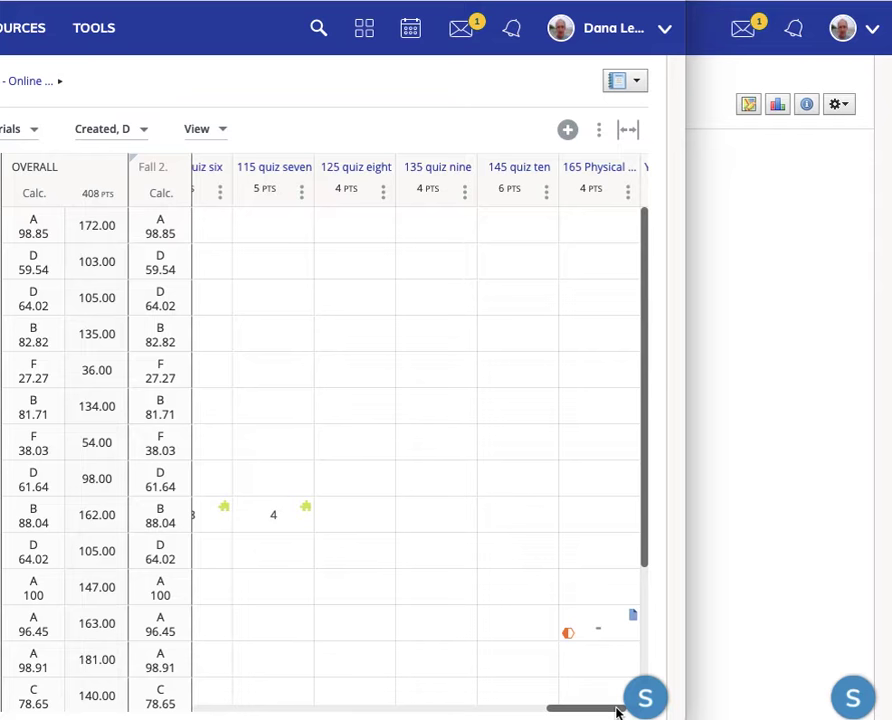
pyautogui.click(614, 708)
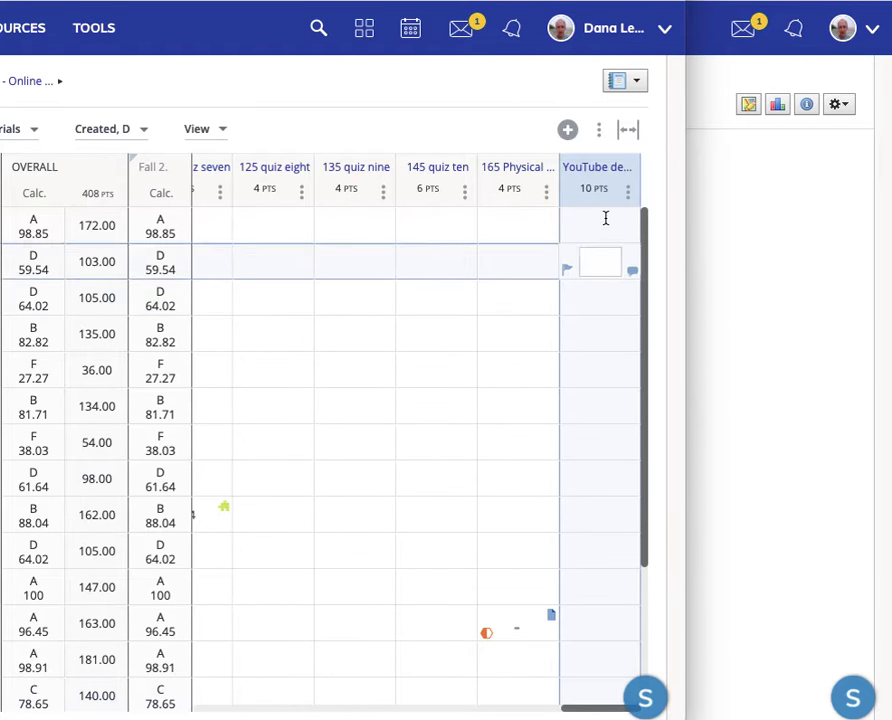
# Enter and save a grade of 10 for the first student, then reopen it and erase it.
pyautogui.click(607, 224)
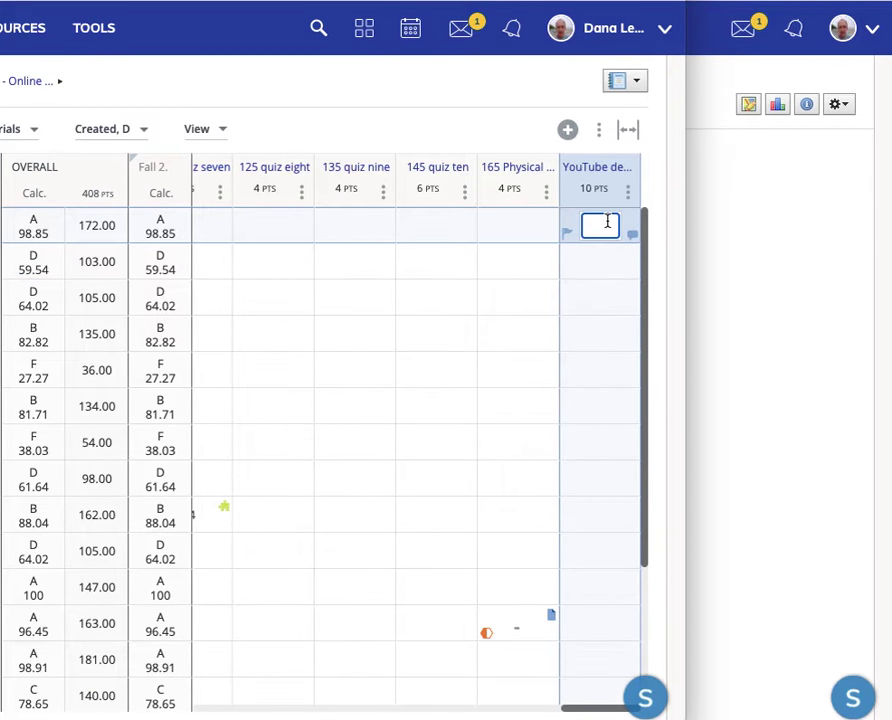
pyautogui.write('10')
pyautogui.press('BackSpace')
pyautogui.press('BackSpace')
pyautogui.write('10')
pyautogui.press('Return')
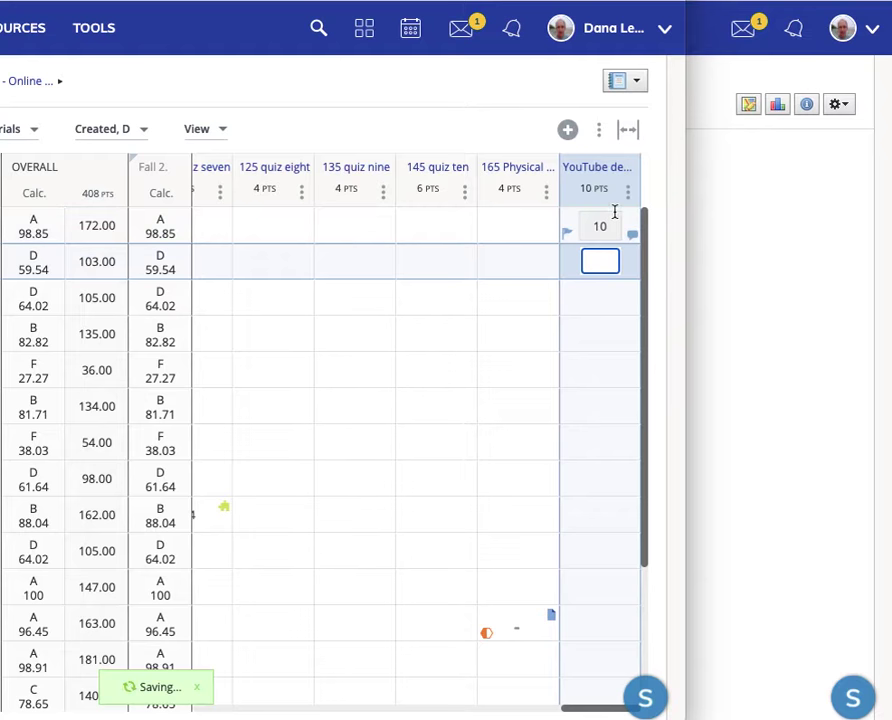
pyautogui.click(607, 222)
pyautogui.press('BackSpace')
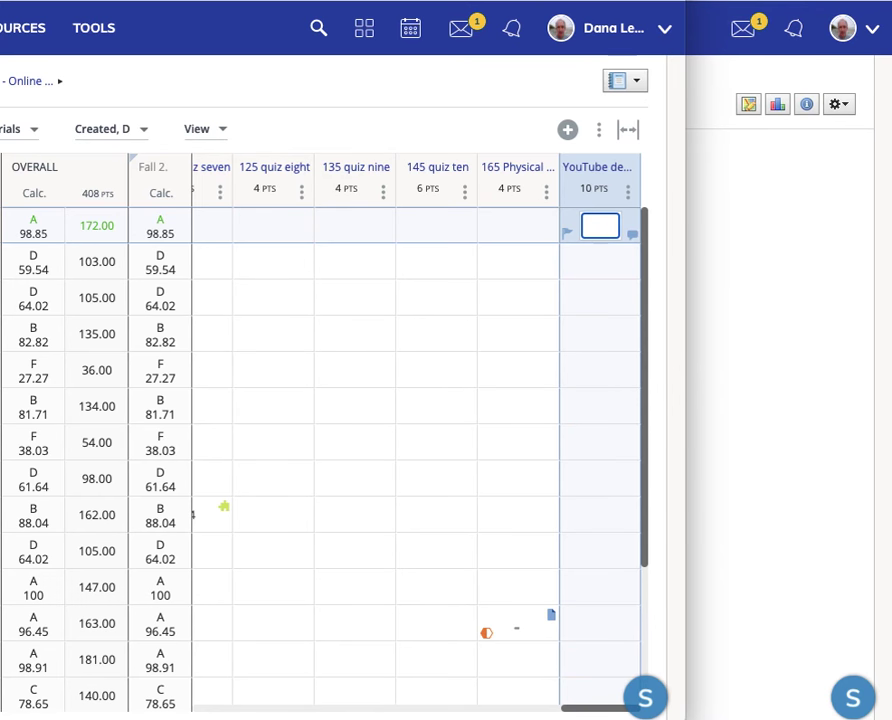
# Leave the first student's YouTube grade blank and move to the second student's cell.
pyautogui.click(600, 264)
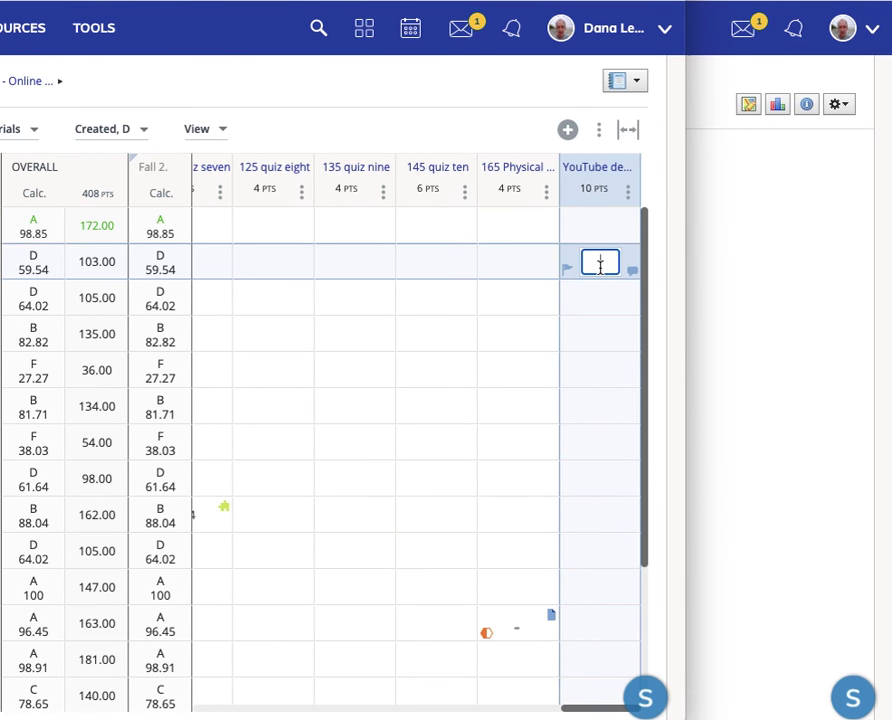